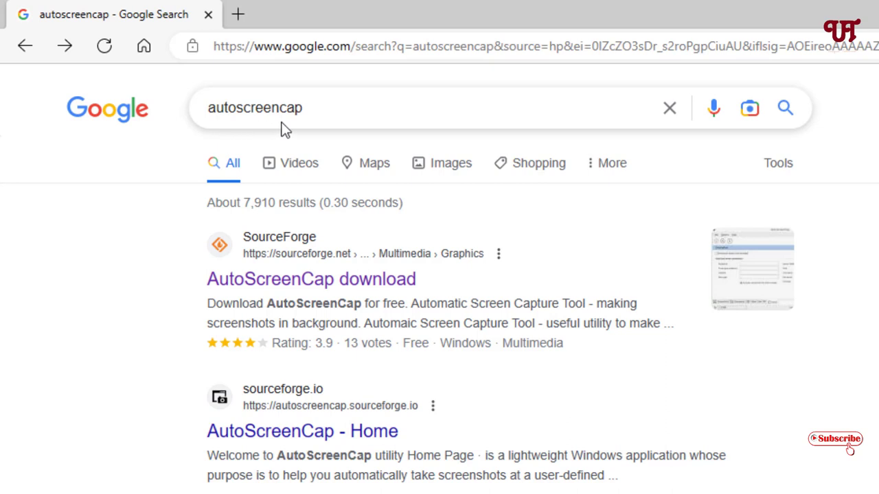
- Download the AutoScreenCap_2.2.5.3_noinstall zip from SourceForge and show it in the Downloads folder
left_click(307, 294)
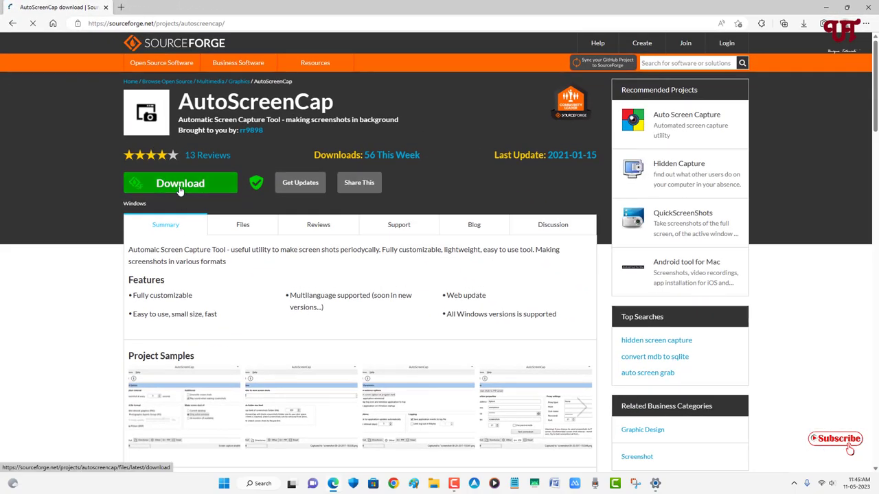
left_click(180, 184)
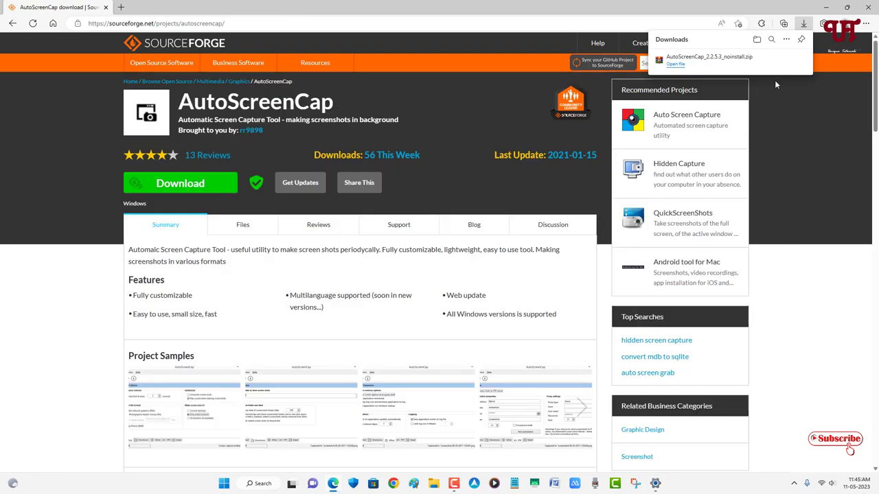
left_click(774, 61)
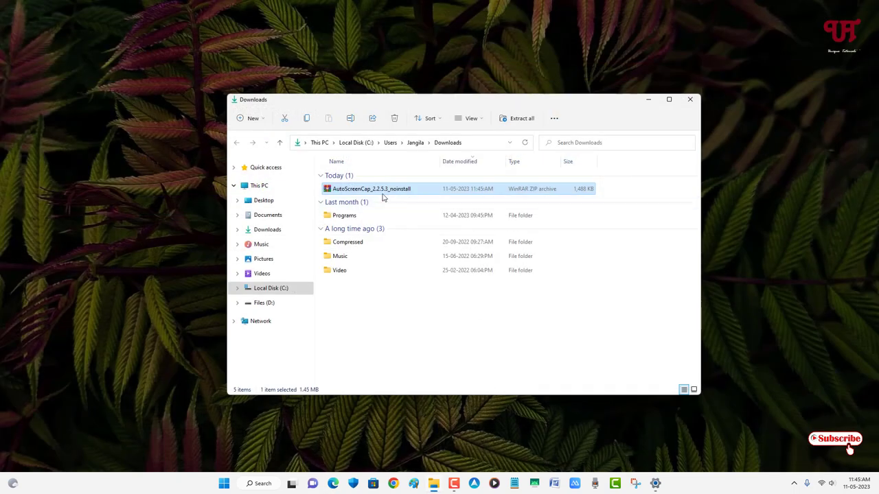
- Extract the zip with WinRAR into the suggested AutoScreenCap_2.2.5.3_noinstall folder
double_click(378, 192)
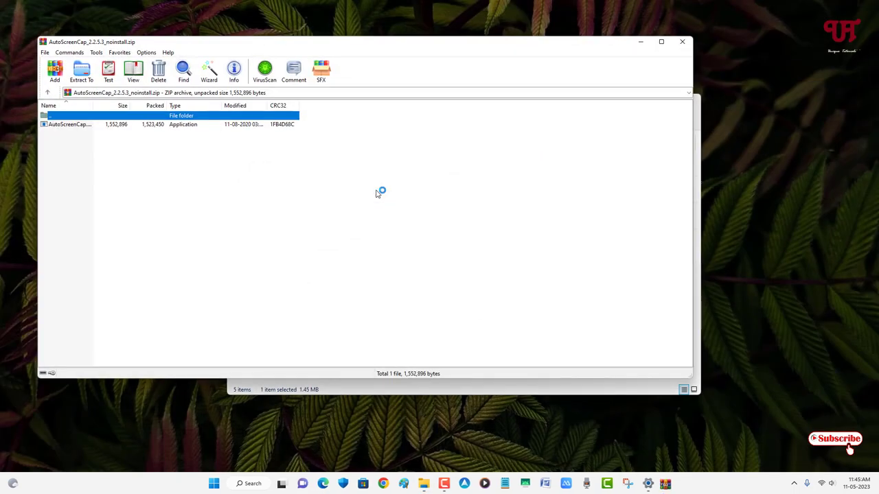
left_click(81, 70)
left_click(392, 305)
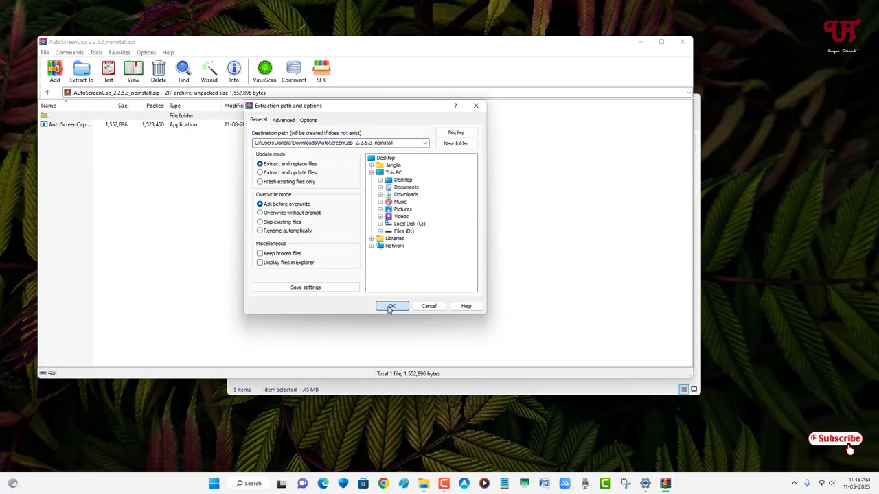
left_click(682, 41)
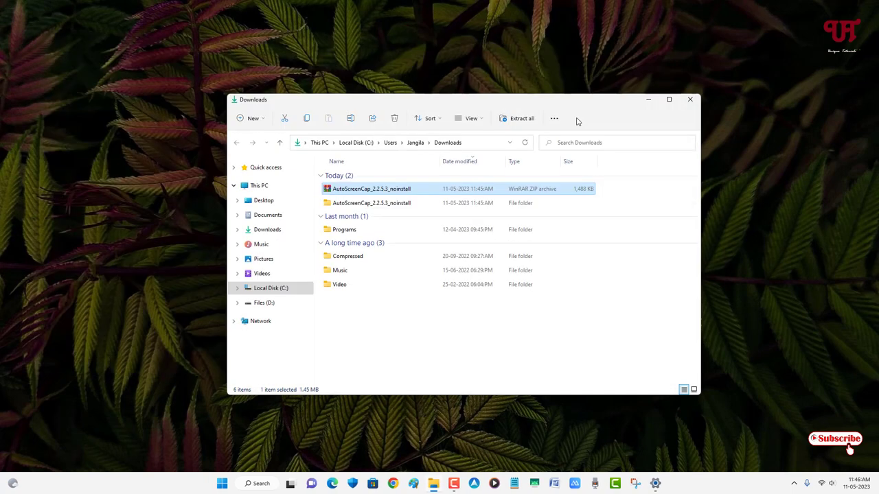
- Open the extracted folder and launch the AutoScreenCap application
double_click(343, 203)
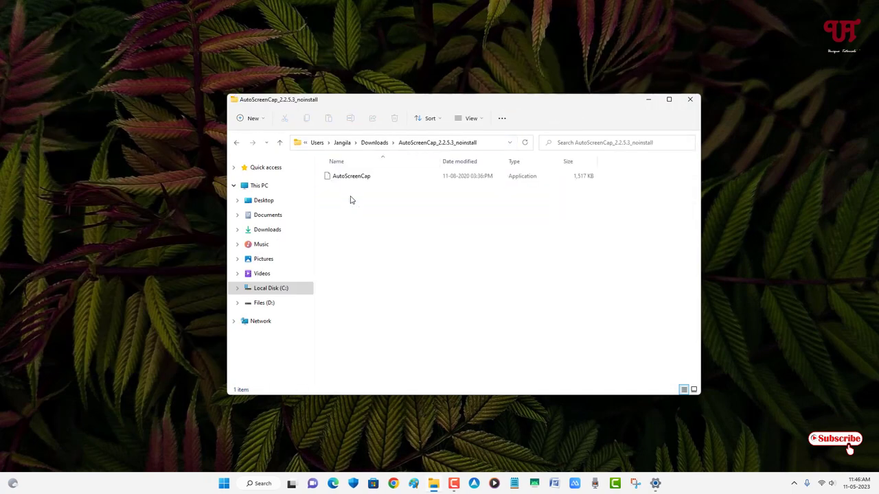
left_click(350, 177)
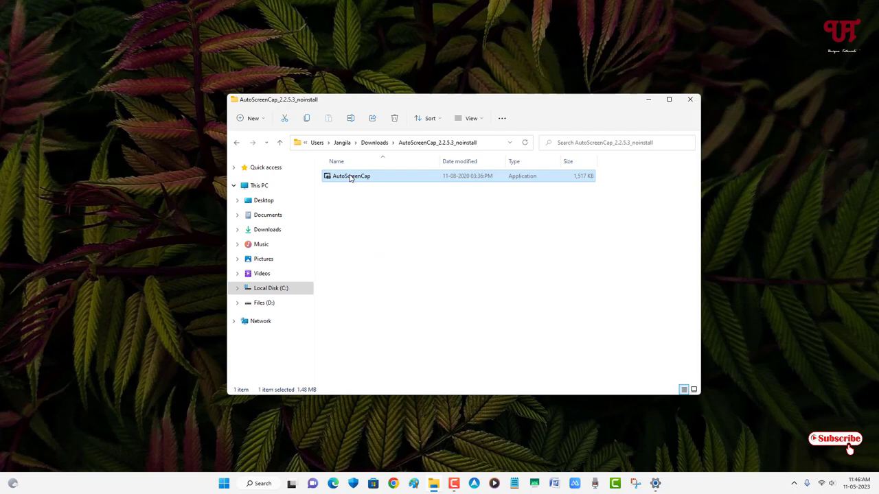
double_click(350, 178)
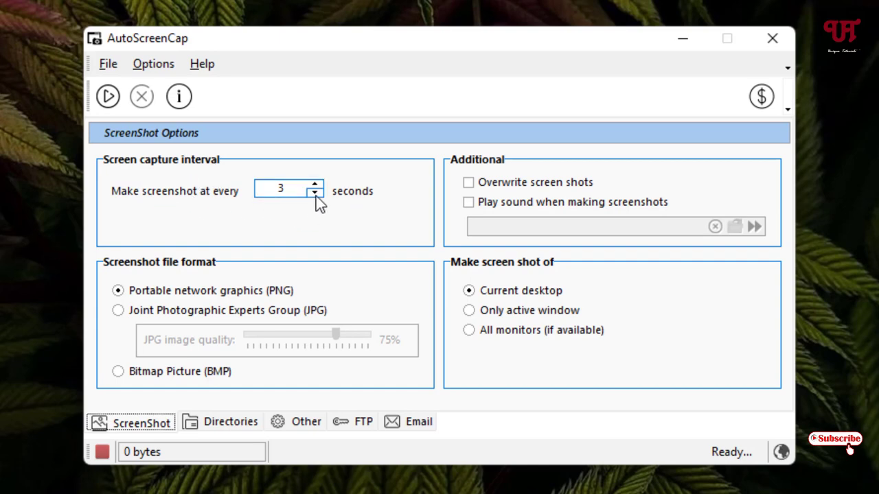
- Set the screenshot capture interval to 3 seconds
key("Tab")
type("1")
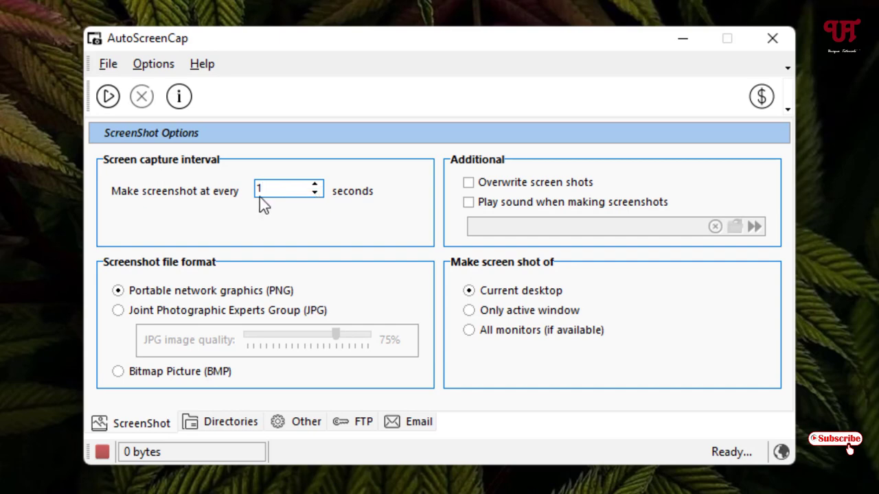
left_click(315, 184)
left_click(315, 184)
left_click(315, 196)
left_click(315, 196)
left_click(315, 197)
left_click(314, 196)
left_click(314, 196)
left_click(315, 185)
- Choose PNG as the screenshot format and view the Directories folder settings
left_click(505, 190)
left_click(119, 311)
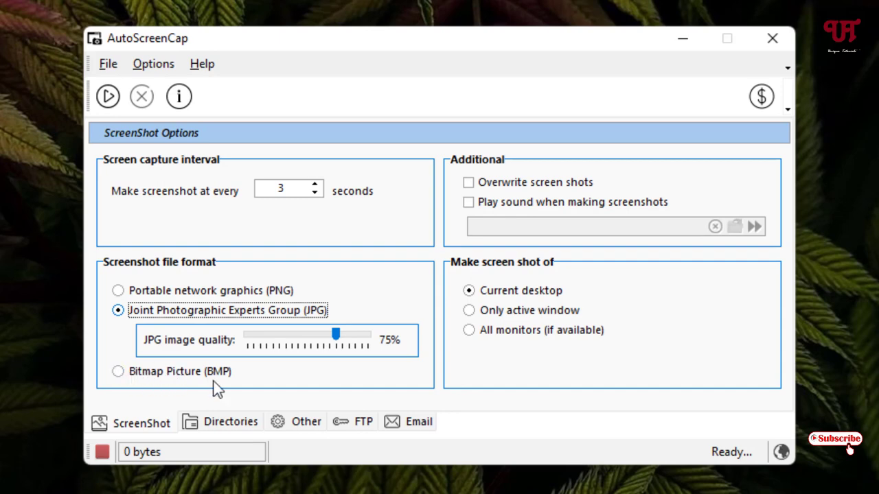
left_click(118, 291)
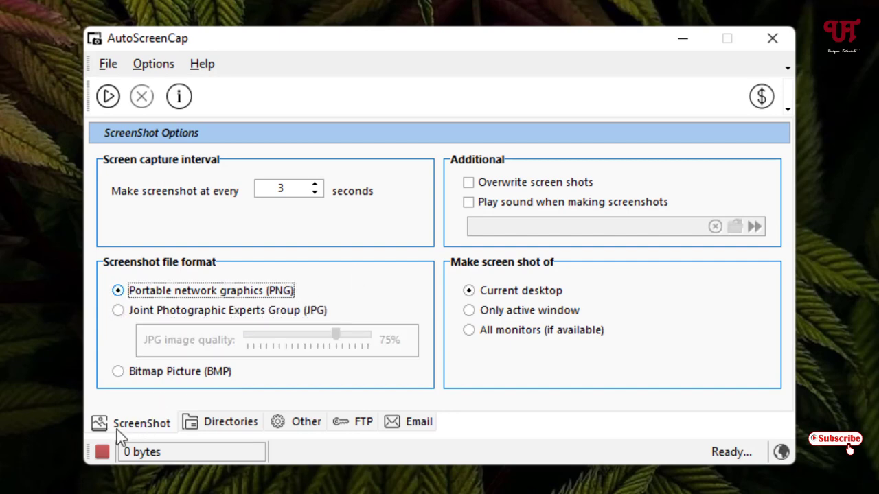
left_click(221, 423)
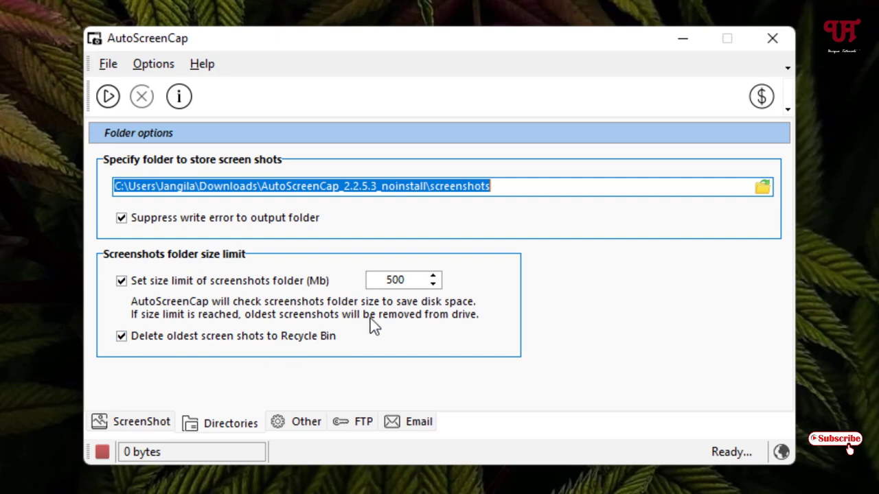
- Show the Other page's autorun, update-check and logging parameters
left_click(295, 429)
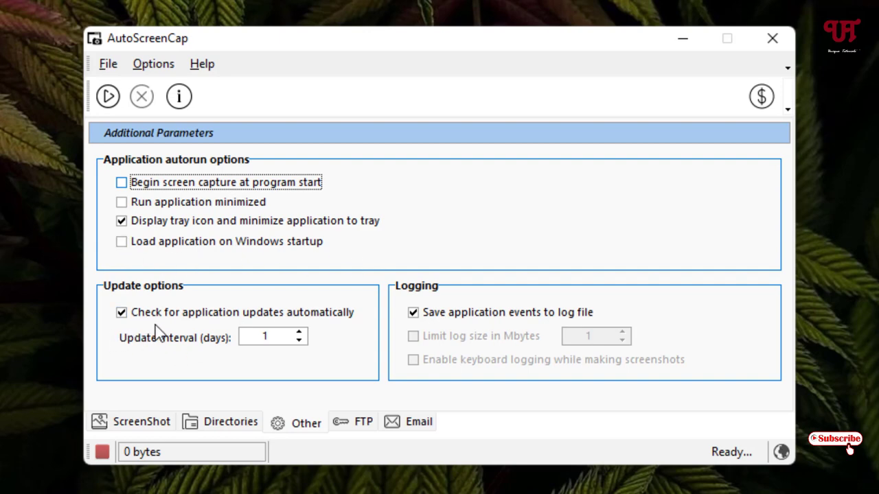
- Review the FTP and Email sending settings, then return to the ScreenShot settings
left_click(345, 425)
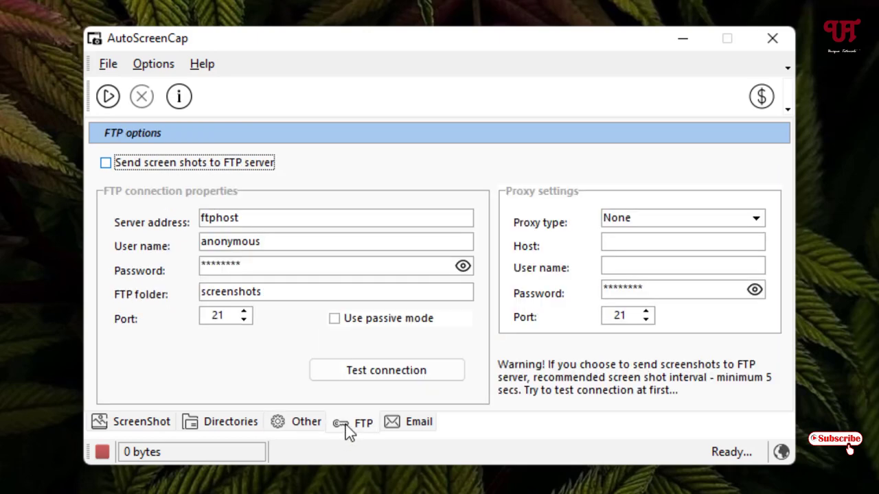
left_click(416, 424)
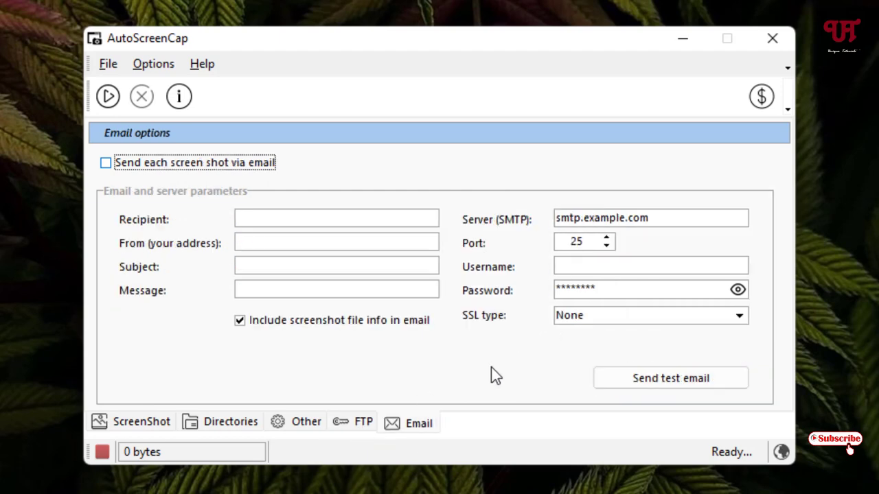
left_click(136, 420)
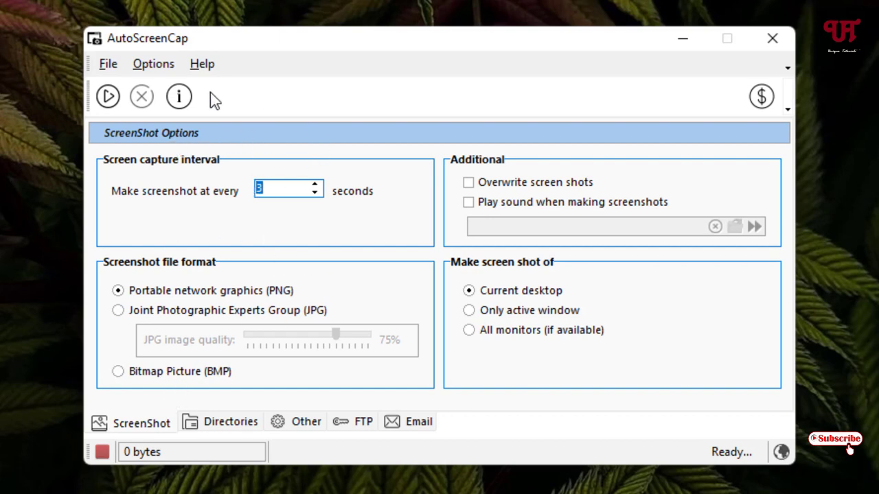
- Start the 3-second PNG screen capture and minimize the AutoScreenCap window
left_click(107, 94)
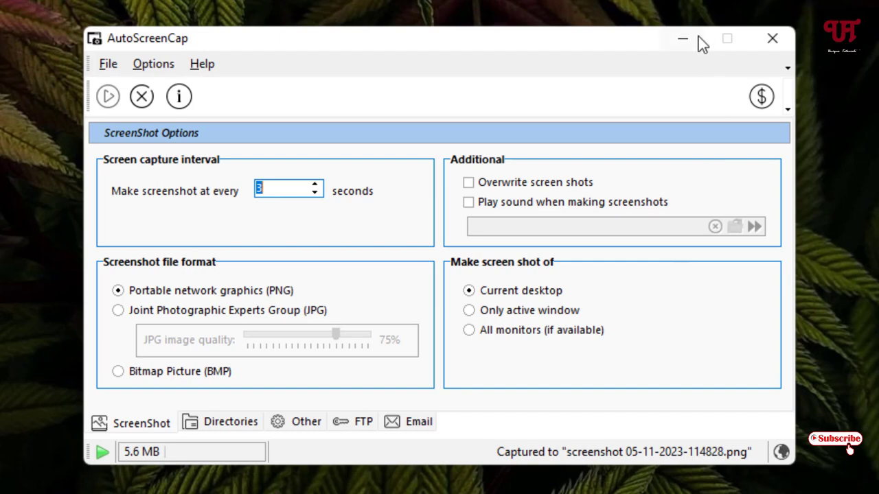
left_click(681, 41)
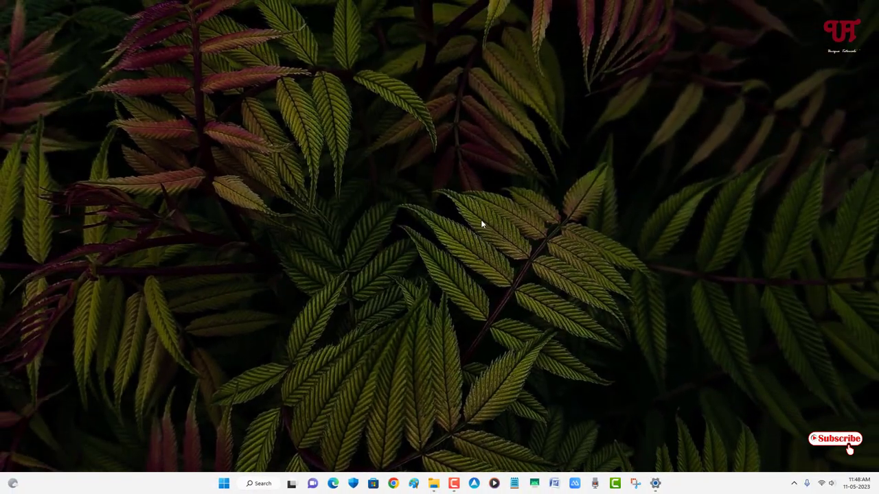
left_click(230, 487)
left_click(637, 219)
left_click(516, 483)
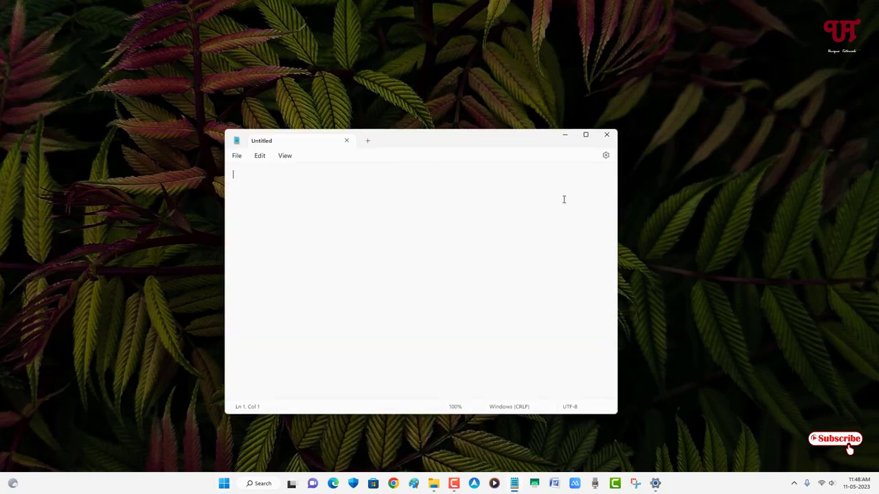
left_click(601, 144)
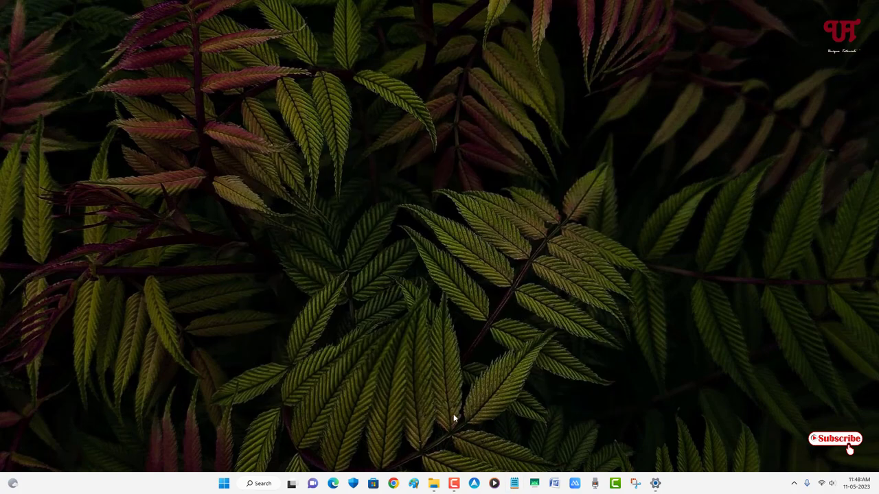
left_click(434, 483)
left_click(647, 101)
left_click(553, 485)
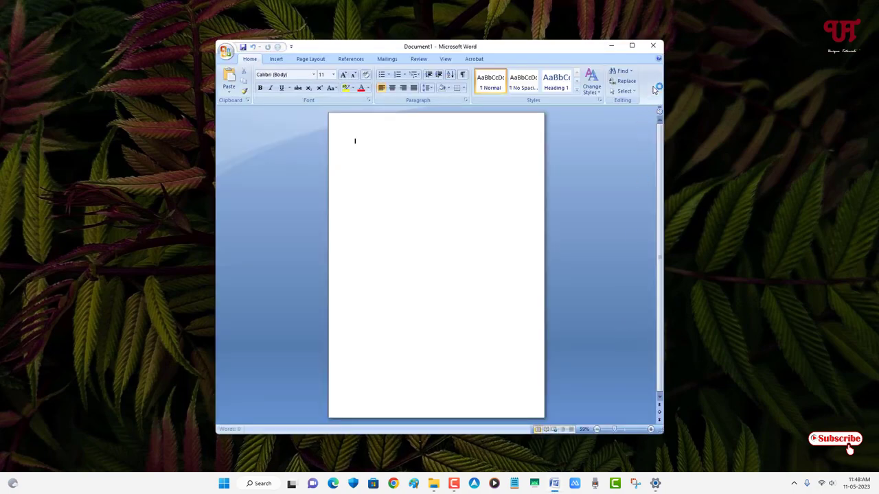
left_click(656, 48)
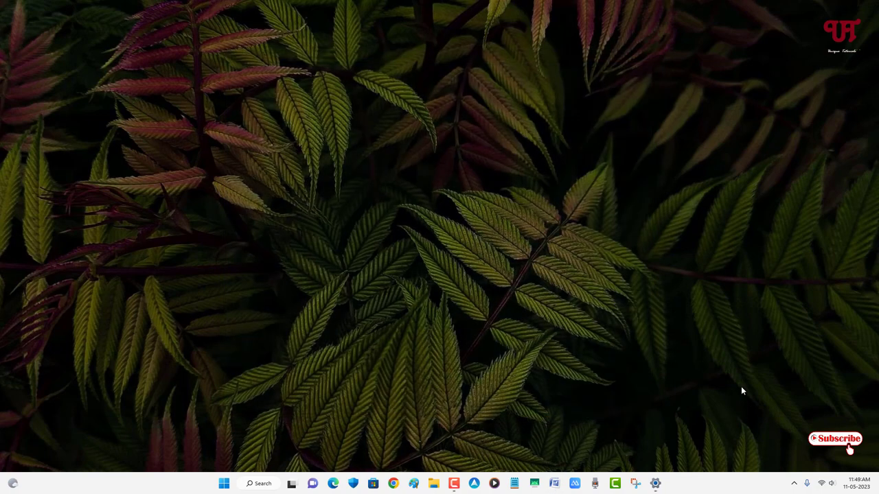
- Restore AutoScreenCap from the system tray and stop the screen capture
left_click(794, 484)
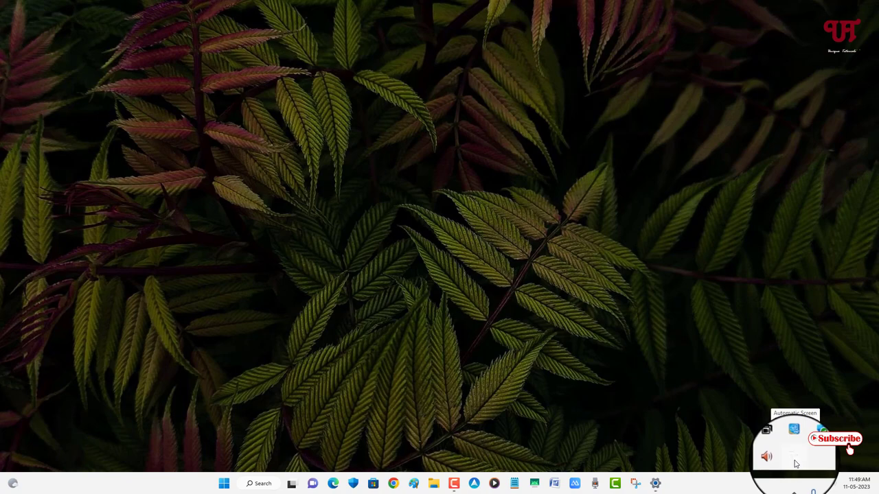
double_click(794, 463)
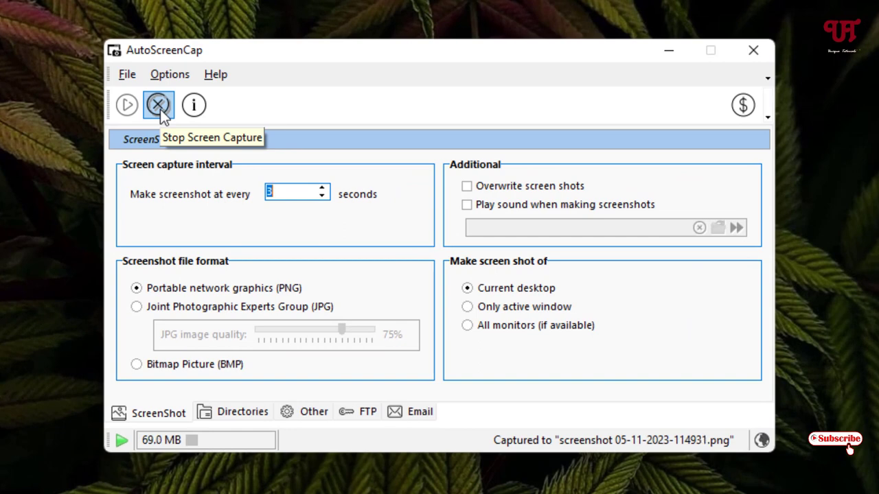
left_click(158, 107)
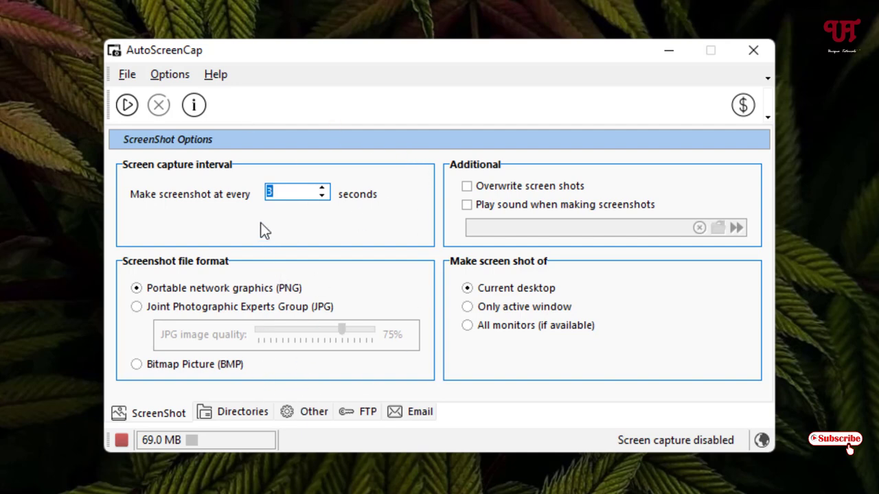
- Confirm the screenshots folder location, close AutoScreenCap, and open File Explorer at This PC
left_click(234, 415)
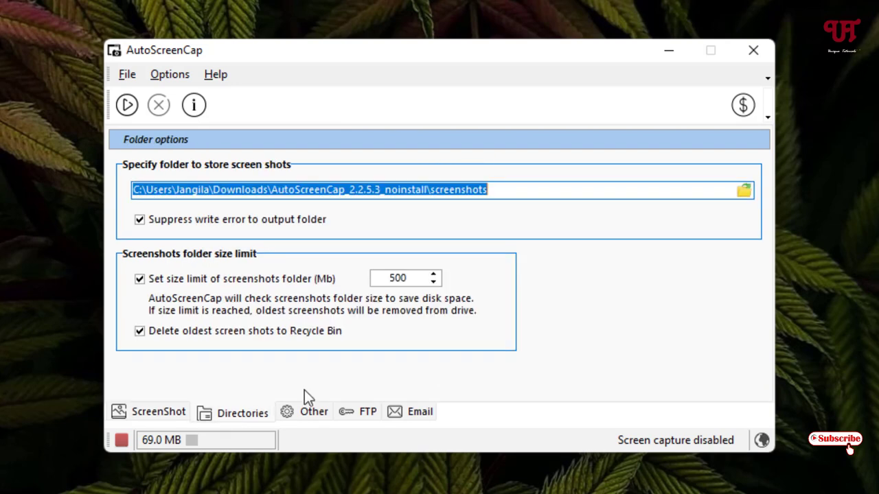
left_click(744, 189)
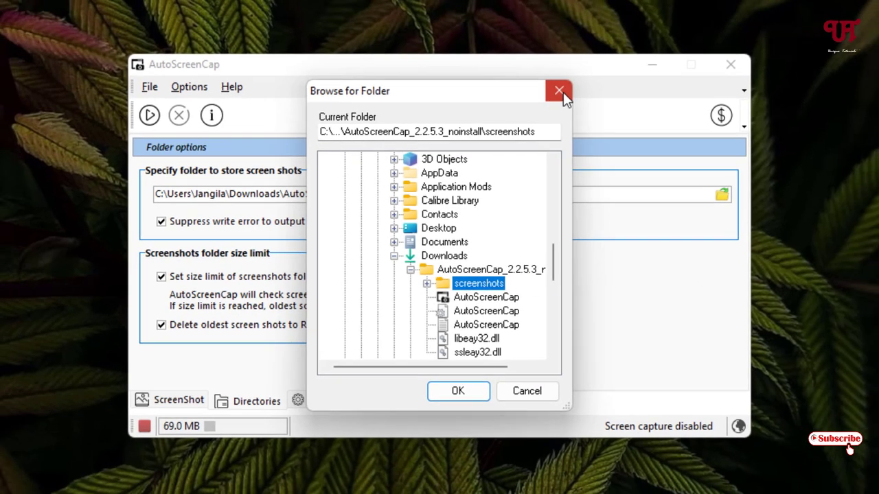
left_click(559, 91)
left_click(594, 150)
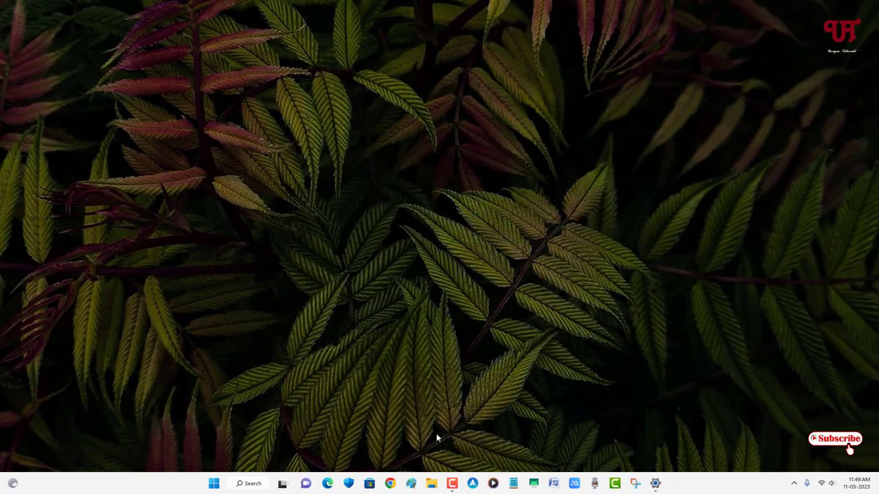
left_click(434, 485)
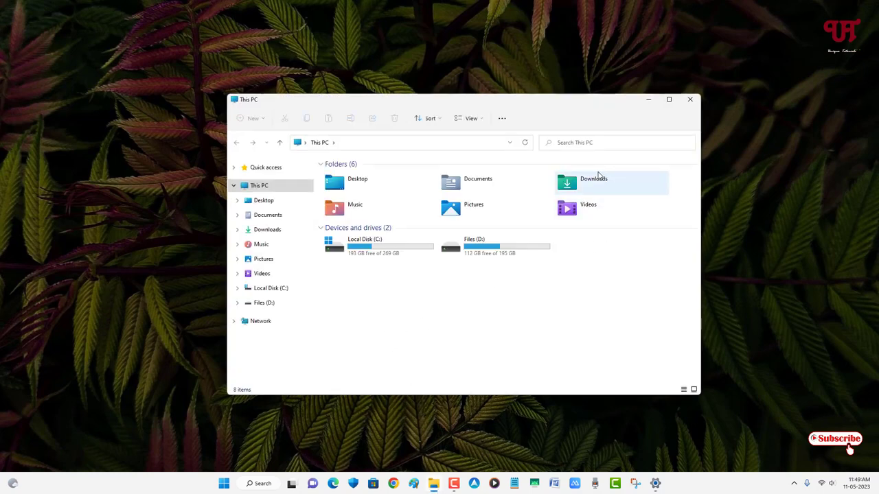
- Browse to Downloads > AutoScreenCap_2.2.5.3_noinstall > screenshots and open the first of 23 images
left_click(592, 180)
double_click(591, 179)
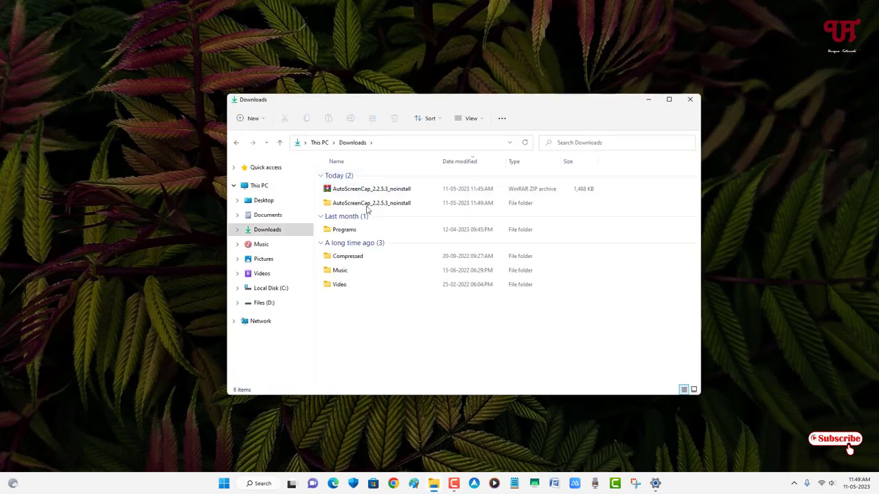
double_click(345, 205)
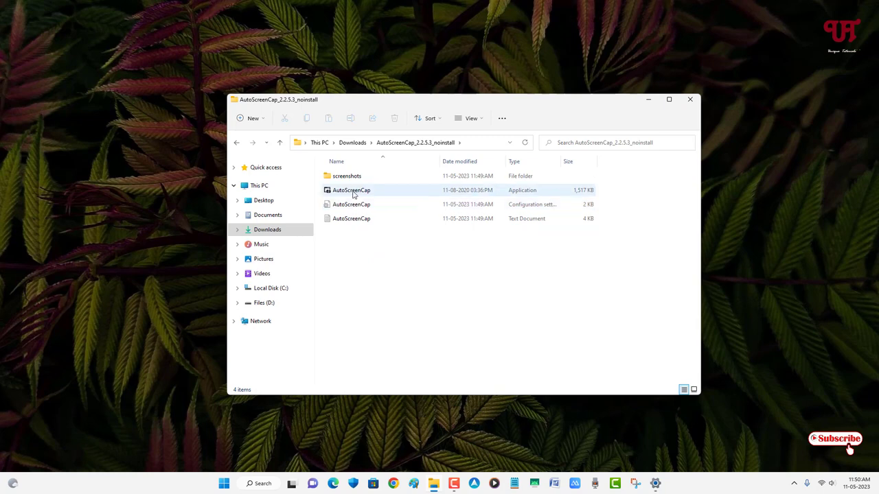
double_click(352, 177)
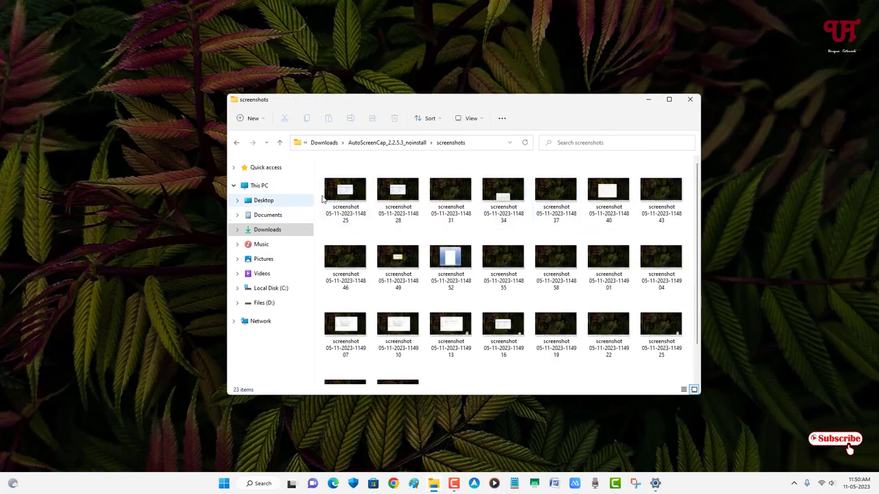
scroll(400, 286, "down", 2)
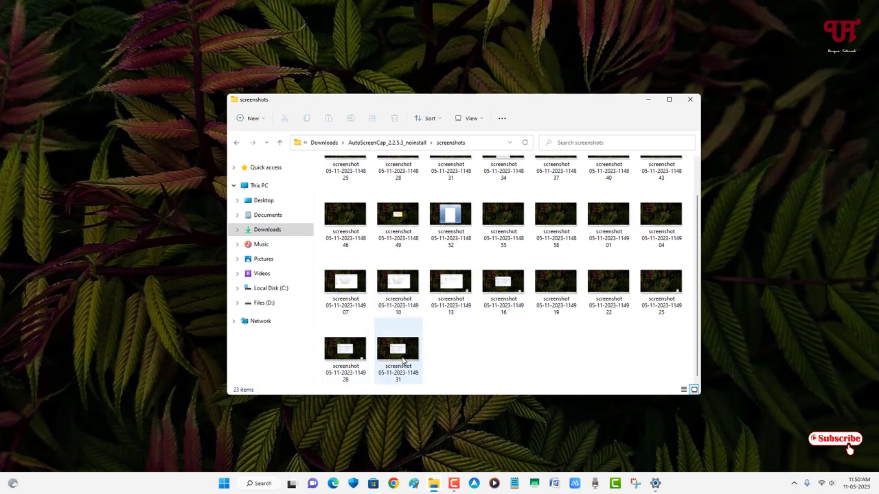
scroll(403, 360, "up", 2)
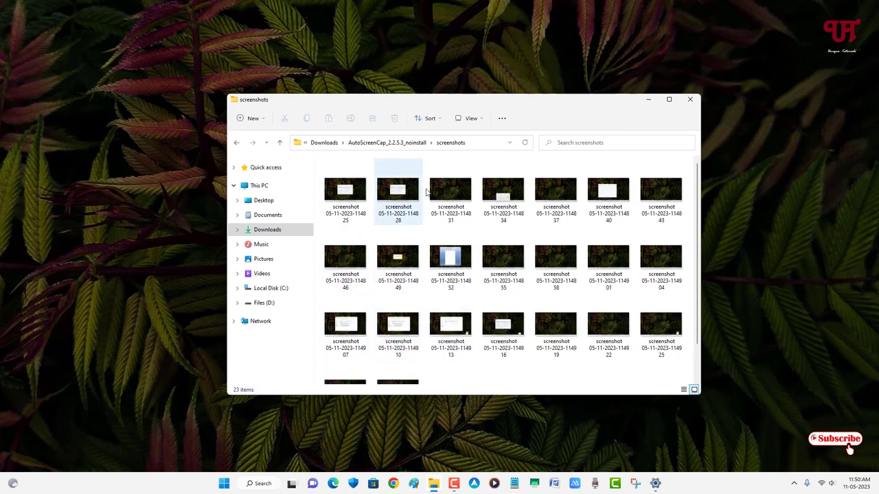
double_click(339, 198)
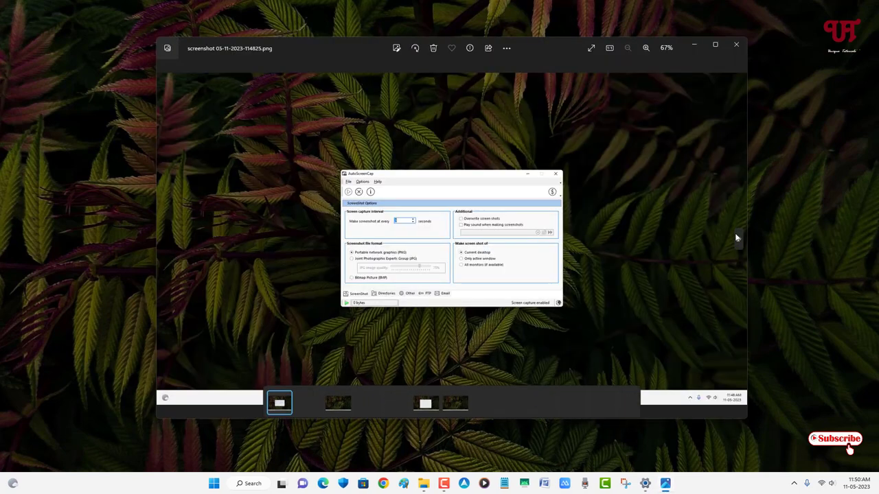
- Flip through every captured screenshot in Photos to the last one, then close the viewer
left_click(736, 240)
left_click(736, 240)
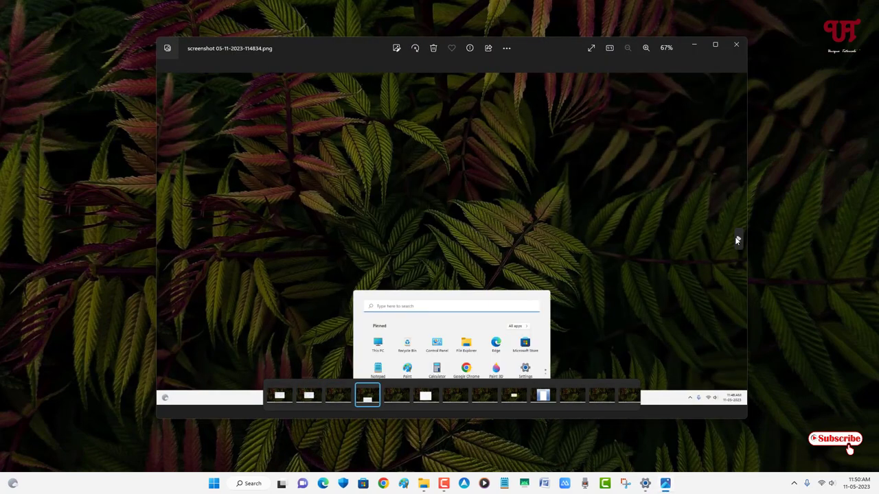
left_click(737, 241)
left_click(737, 240)
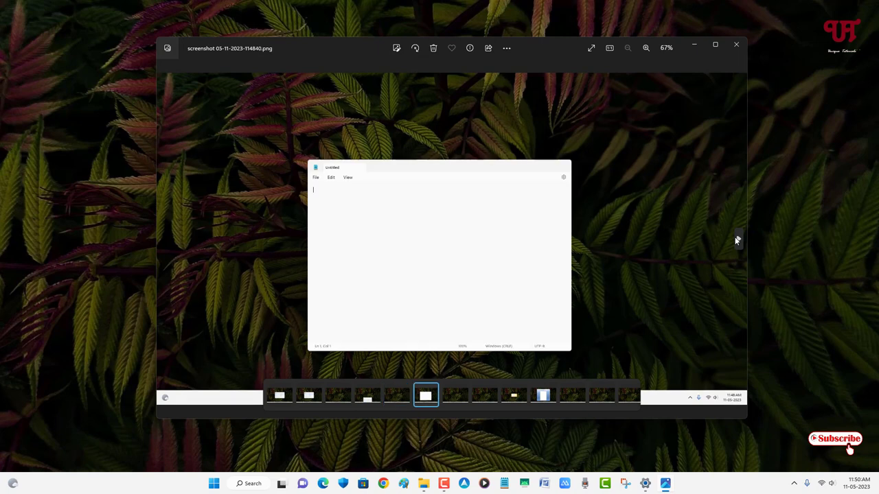
left_click(736, 241)
left_click(737, 240)
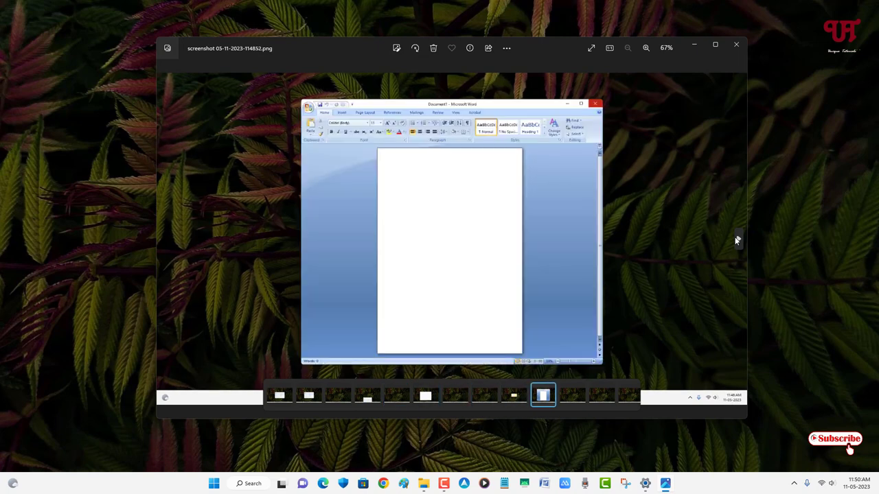
left_click(737, 240)
left_click(737, 240)
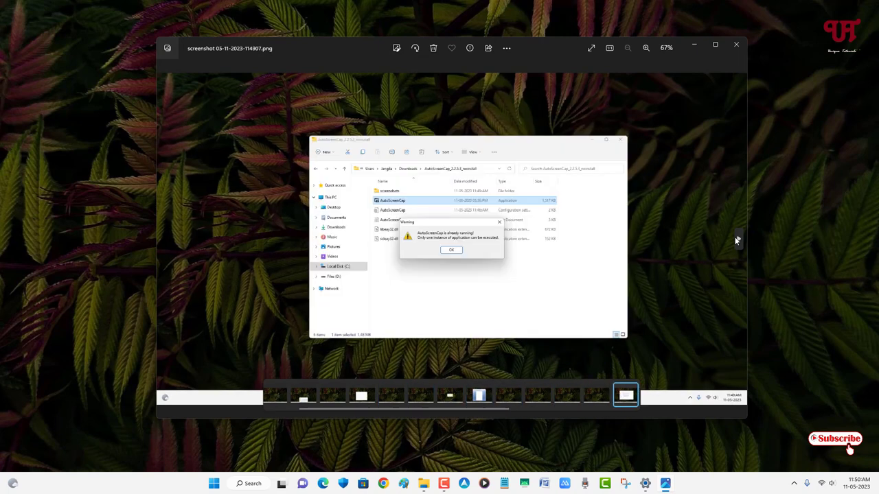
left_click(736, 240)
left_click(736, 240)
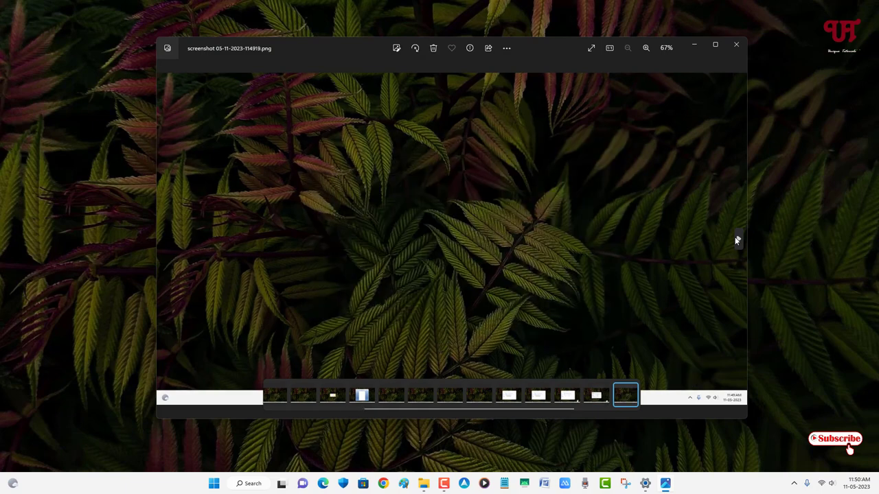
left_click(737, 240)
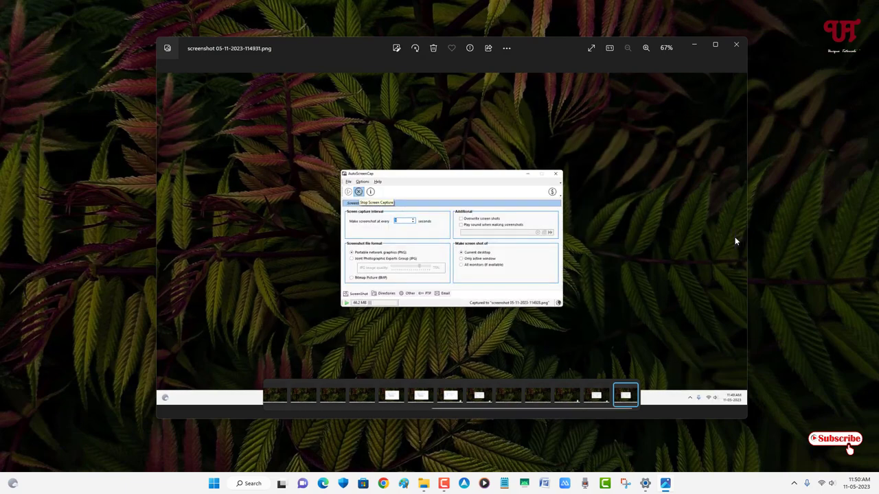
left_click(737, 240)
left_click(732, 242)
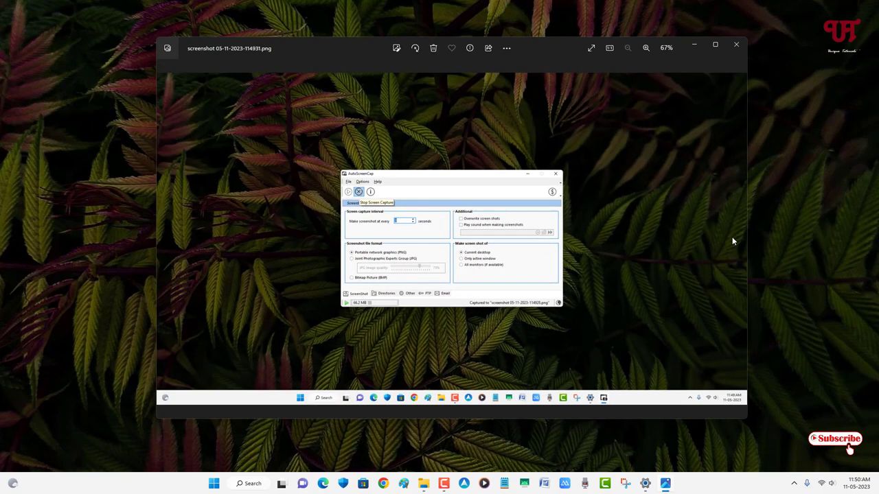
left_click(736, 44)
- Move the screenshots folder window aside and close it, leaving the desktop
scroll(504, 199, "up", 1)
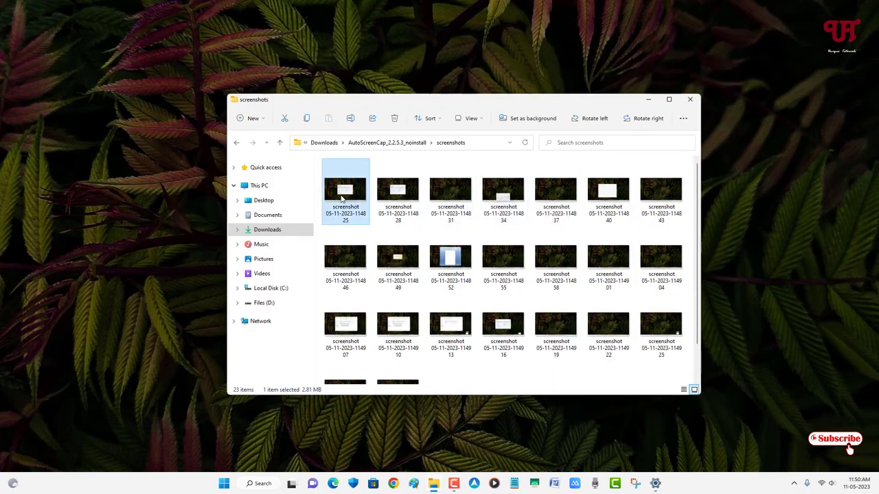
left_click_drag(481, 106, 449, 90)
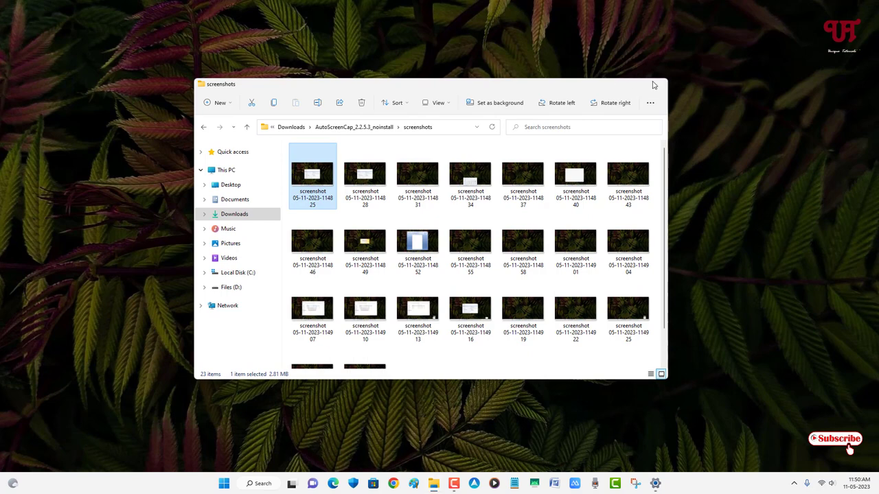
left_click(656, 85)
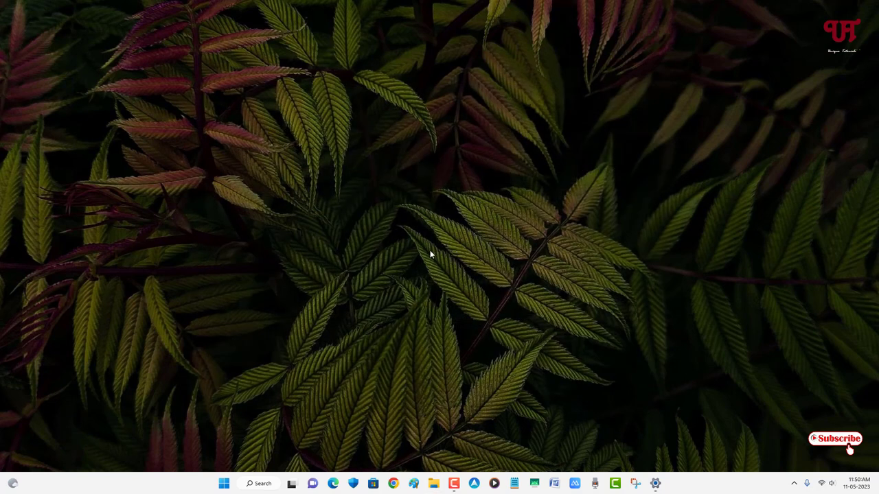